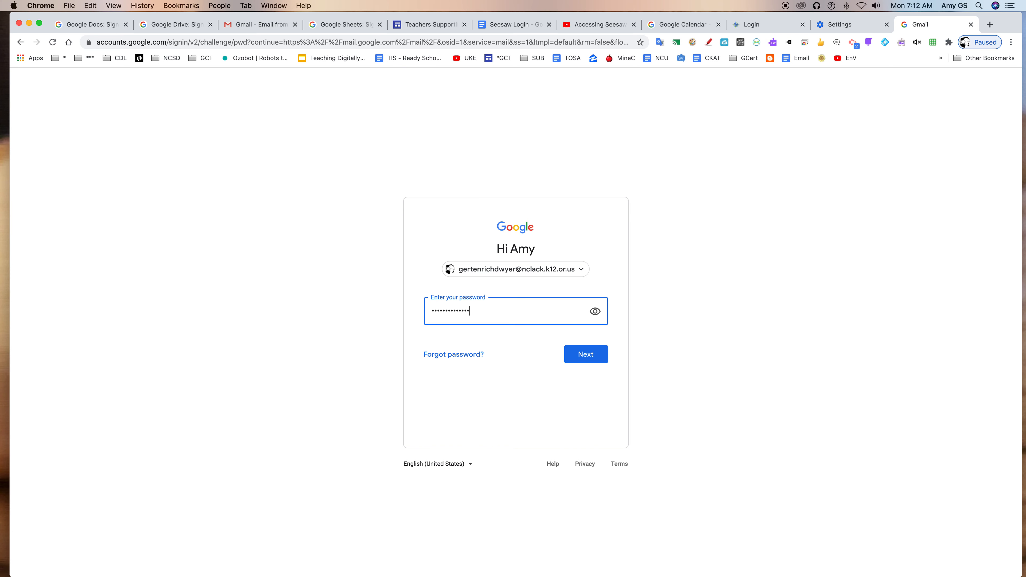
- Submit the account password, skip the security key prompt, and choose phone or tablet confirmation to sign in to Gmail
{"action": "left_click", "coordinate": [597, 355]}
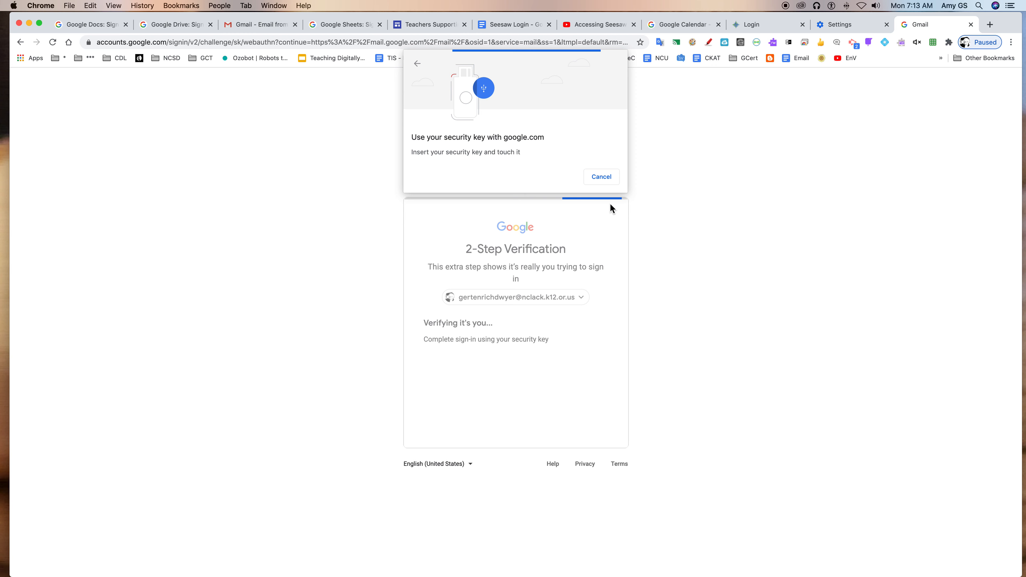
{"action": "left_click", "coordinate": [602, 174]}
{"action": "left_click", "coordinate": [462, 383]}
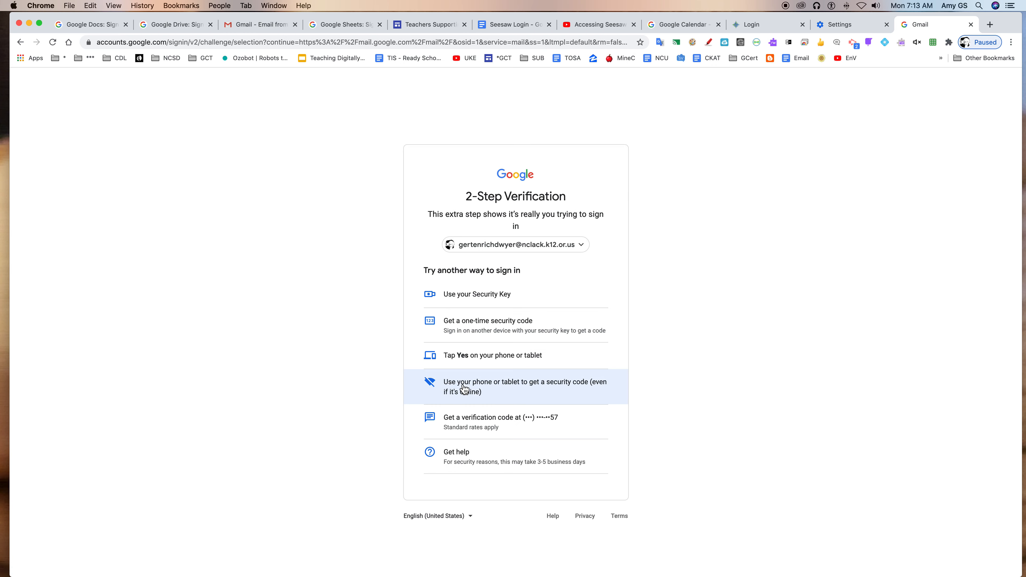
{"action": "left_click", "coordinate": [496, 366]}
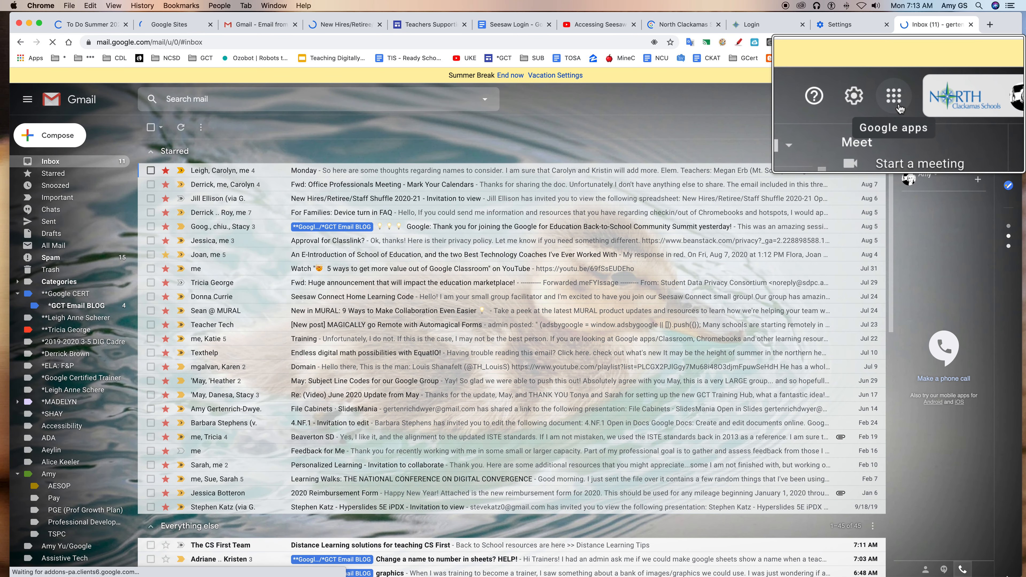
- Browse the available Google apps from the Gmail inbox and open Google Drive
{"action": "left_click", "coordinate": [935, 106]}
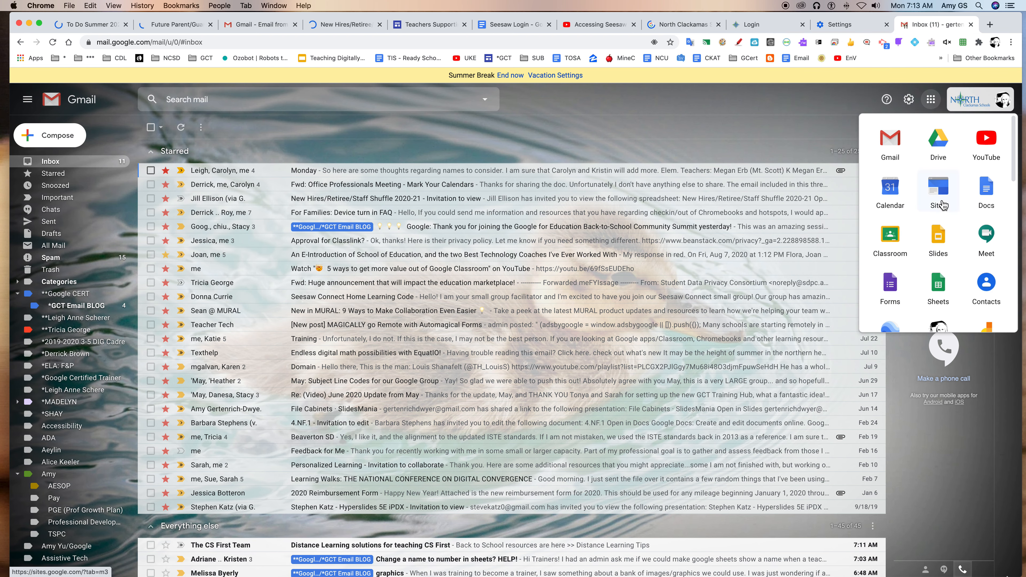
{"action": "scroll", "coordinate": [954, 247], "scroll_direction": "down", "scroll_amount": 5}
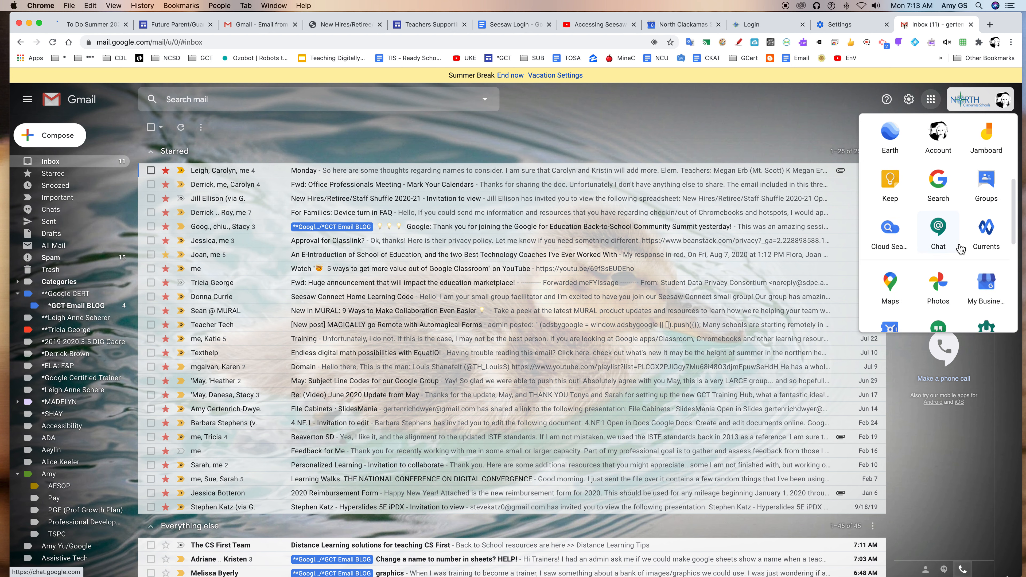
{"action": "scroll", "coordinate": [961, 249], "scroll_direction": "up", "scroll_amount": 4}
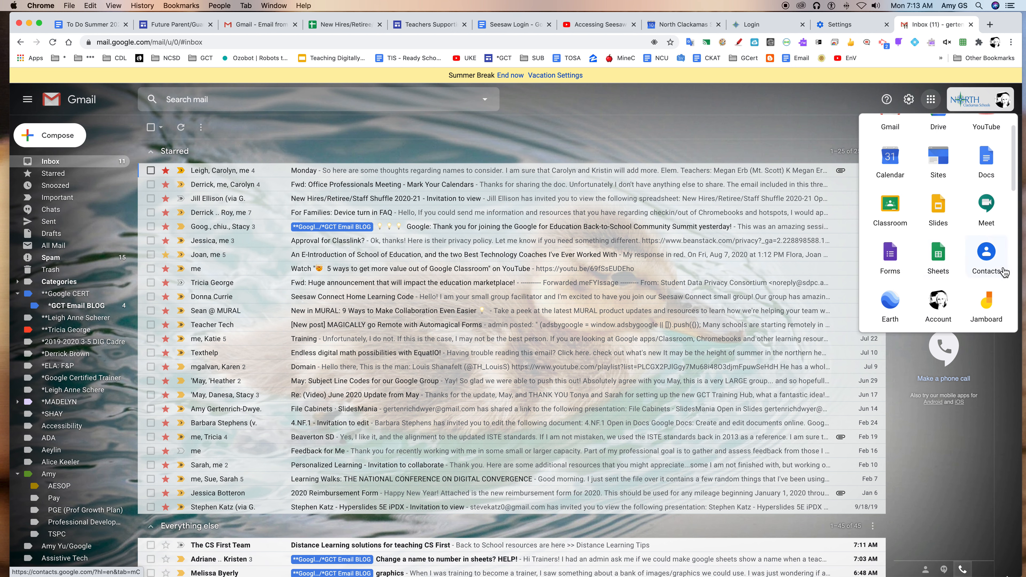
{"action": "mouse_move", "coordinate": [940, 159]}
{"action": "left_mouse_down"}
{"action": "mouse_move", "coordinate": [891, 166]}
{"action": "mouse_move", "coordinate": [955, 170]}
{"action": "mouse_move", "coordinate": [939, 161]}
{"action": "left_mouse_up"}
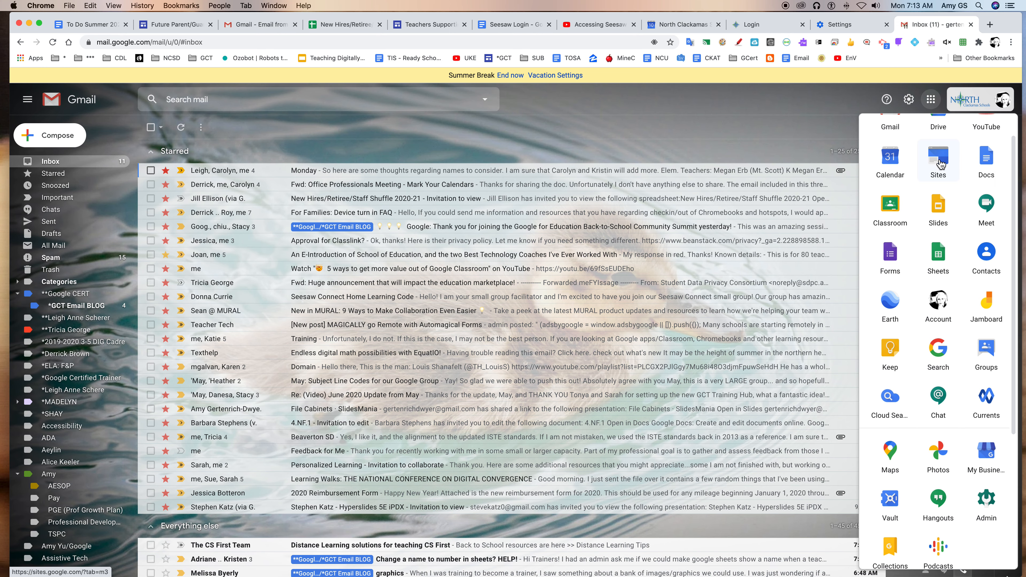
{"action": "scroll", "coordinate": [940, 164], "scroll_direction": "up", "scroll_amount": 2}
{"action": "left_click", "coordinate": [938, 150]}
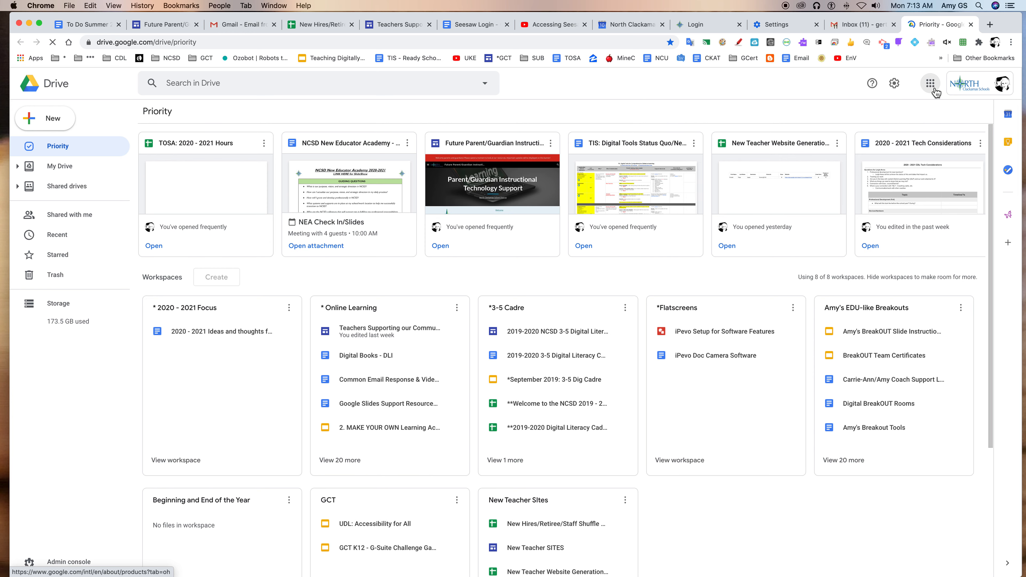
- Switch from Drive to Google Sites and go from the classic version to New Google Sites
{"action": "left_click", "coordinate": [934, 90]}
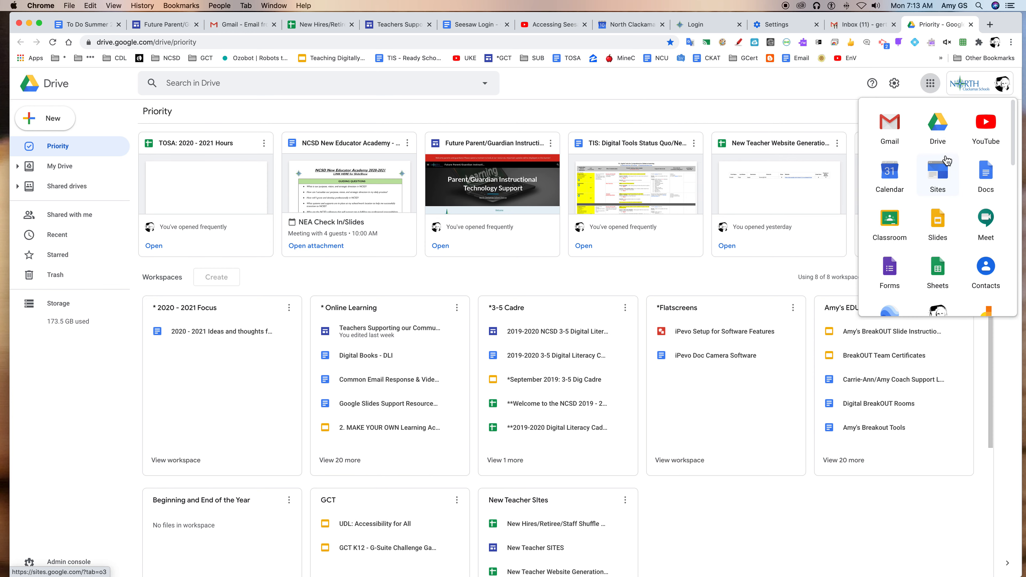
{"action": "left_click", "coordinate": [938, 172]}
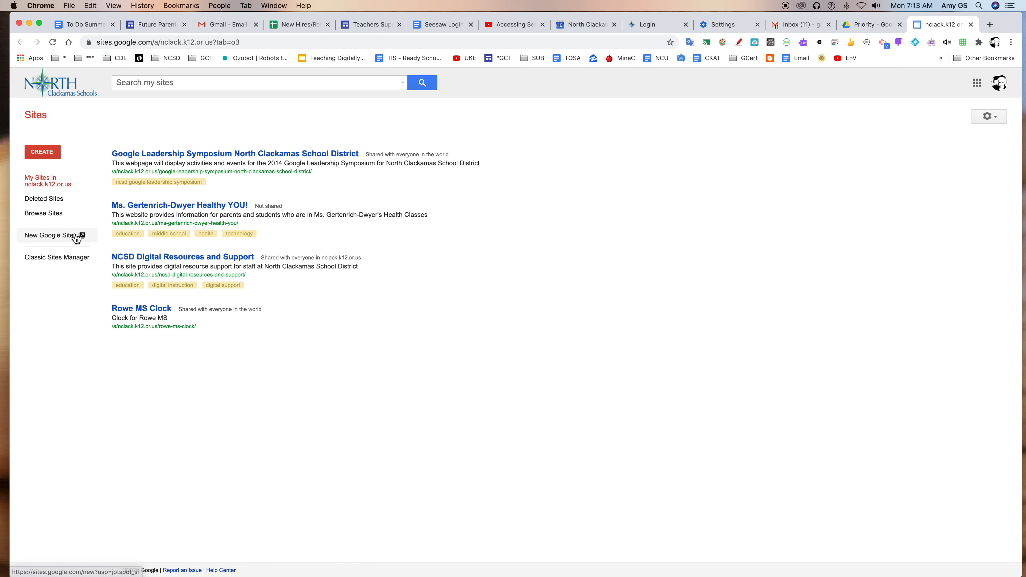
{"action": "left_click", "coordinate": [44, 241]}
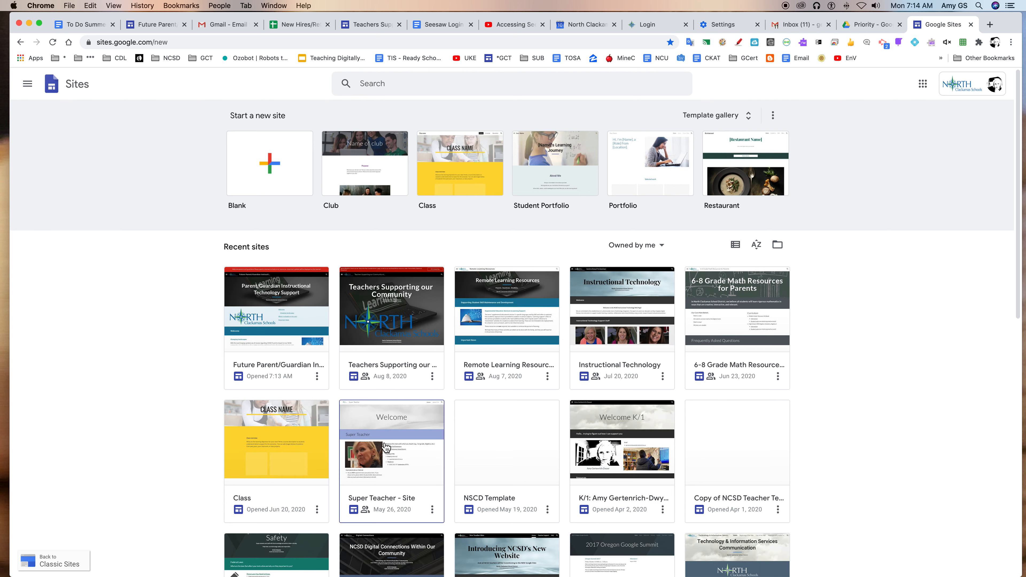
- Look through the existing "Super Teacher - Site" home page and return to the list of sites
{"action": "left_click", "coordinate": [400, 441]}
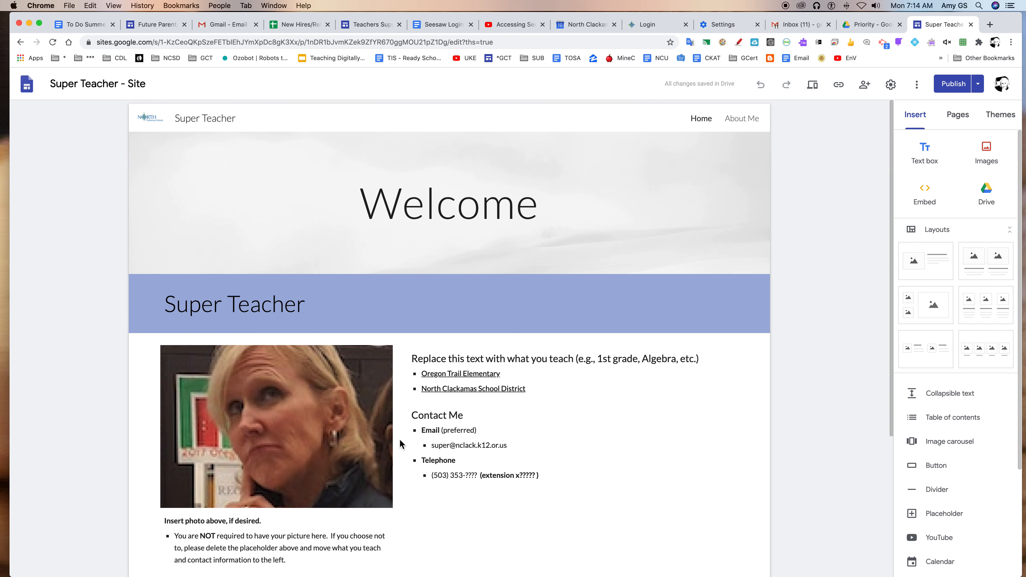
{"action": "scroll", "coordinate": [399, 438], "scroll_direction": "down", "scroll_amount": 1}
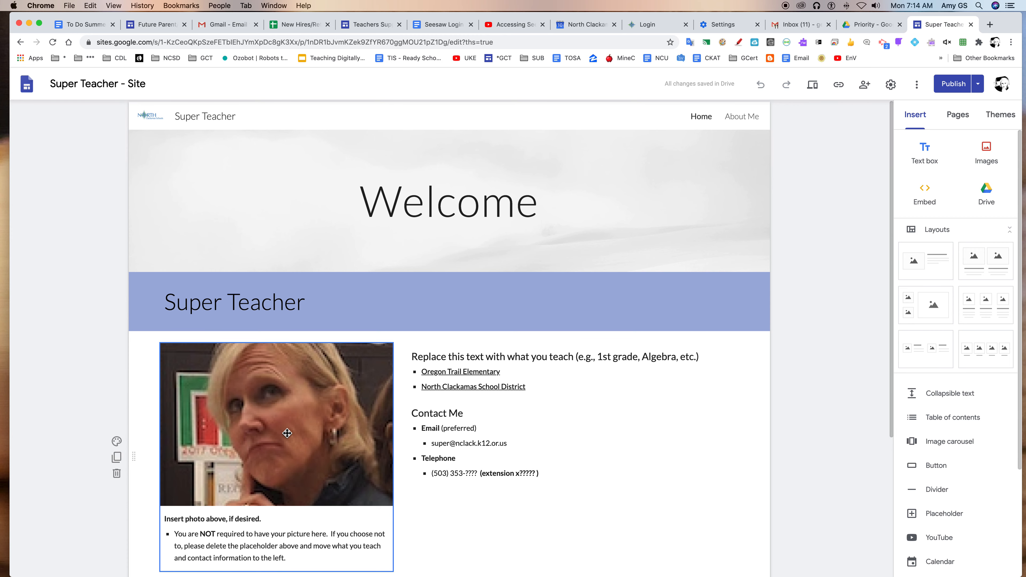
{"action": "left_click", "coordinate": [34, 88]}
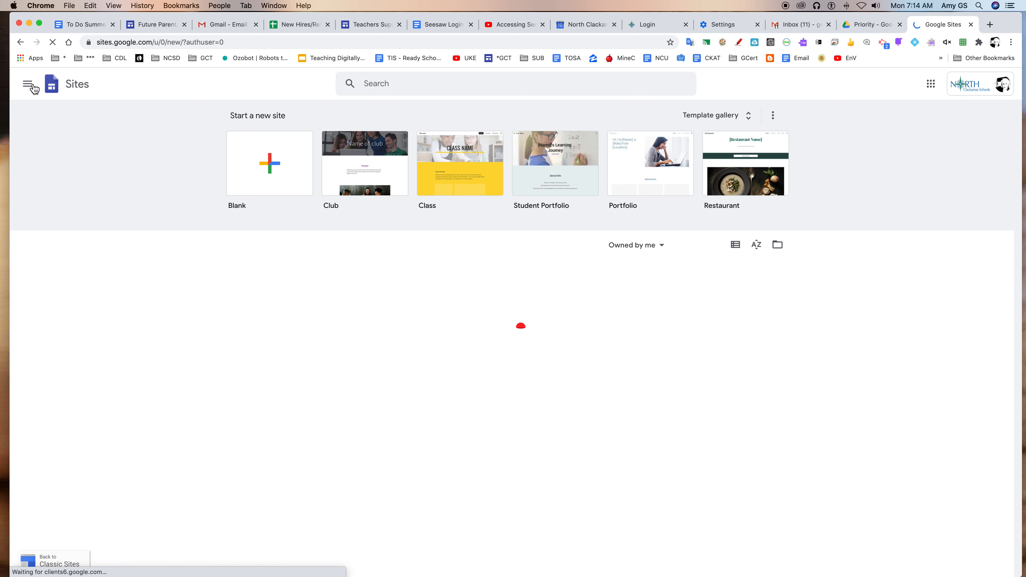
- On a new blank site, set the page title to "Ms. Super Teacher" and widen its text box on both sides
{"action": "left_click", "coordinate": [279, 166]}
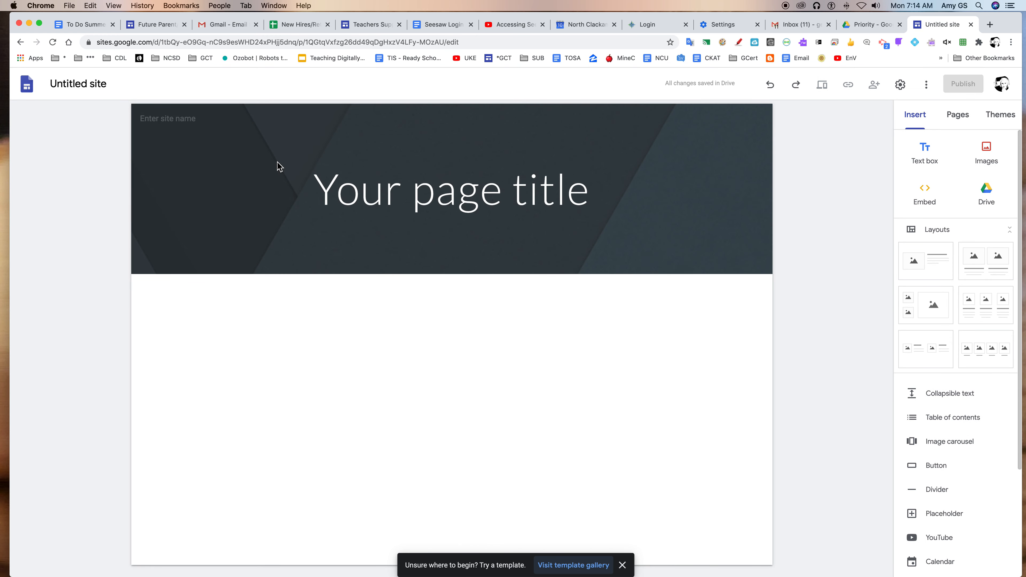
{"action": "left_click", "coordinate": [110, 87]}
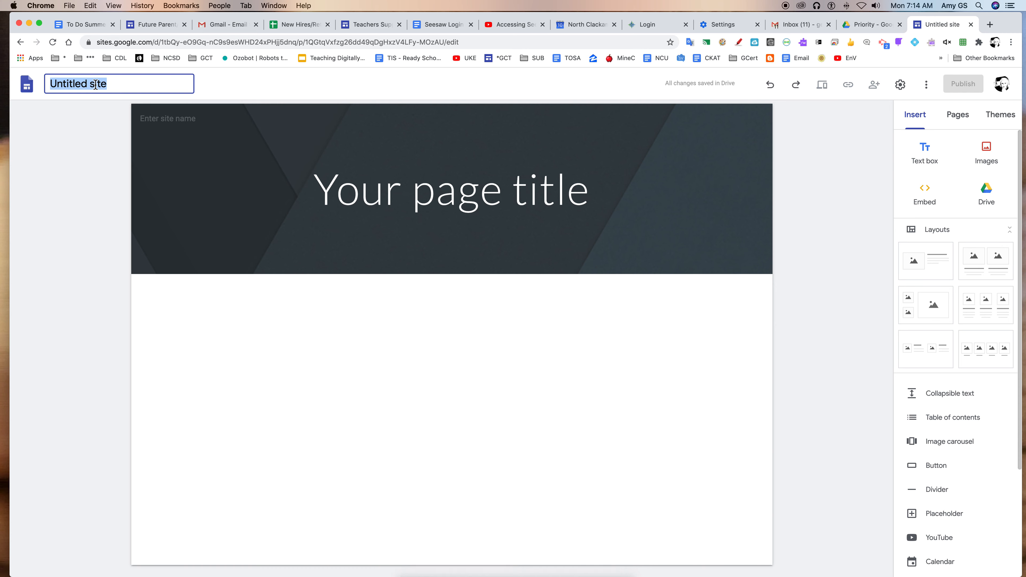
{"action": "left_click", "coordinate": [431, 190]}
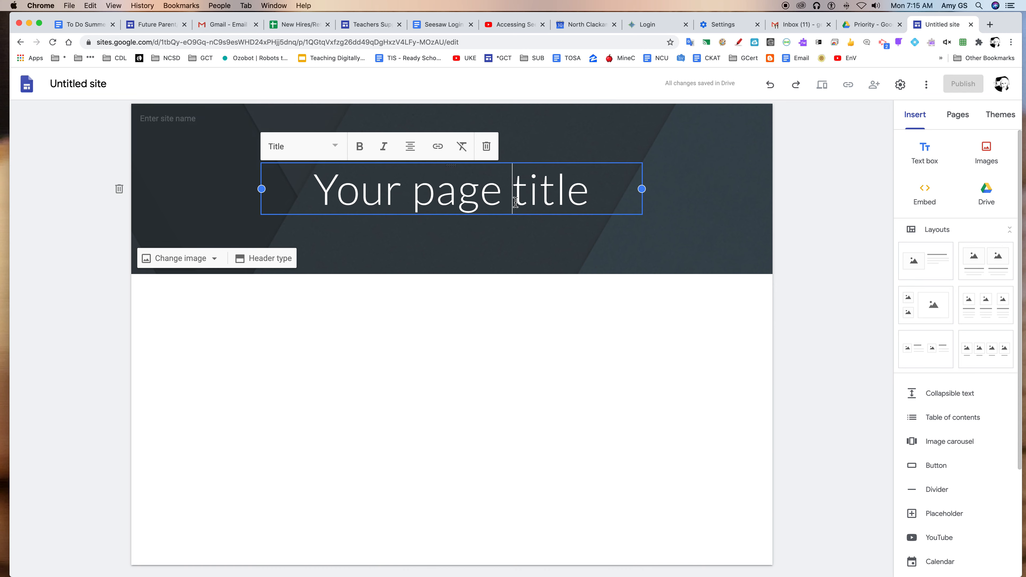
{"action": "triple_click", "coordinate": [512, 190]}
{"action": "type", "text": "Ms. Super Teacher"}
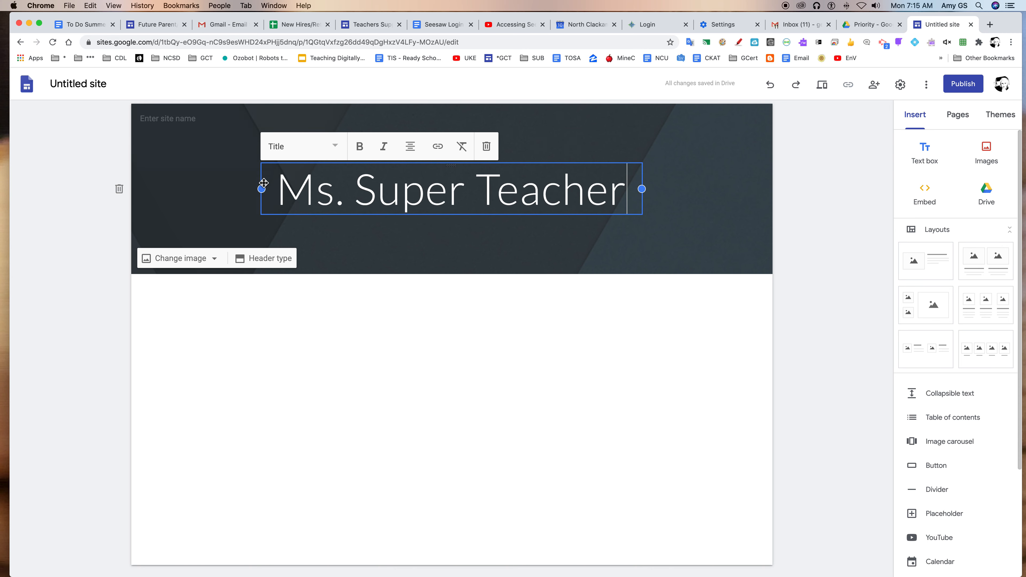
{"action": "left_click_drag", "start_coordinate": [263, 192], "coordinate": [162, 190]}
{"action": "left_click_drag", "start_coordinate": [647, 192], "coordinate": [742, 189]}
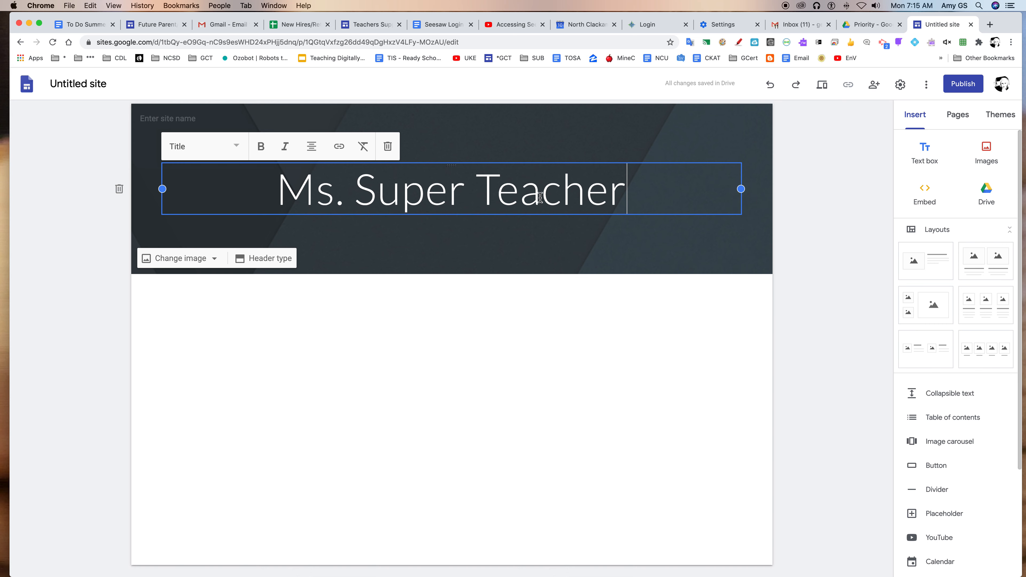
- Name the site document "Ms. Super SITE" so the name also fills the header's site name
{"action": "left_click", "coordinate": [124, 85]}
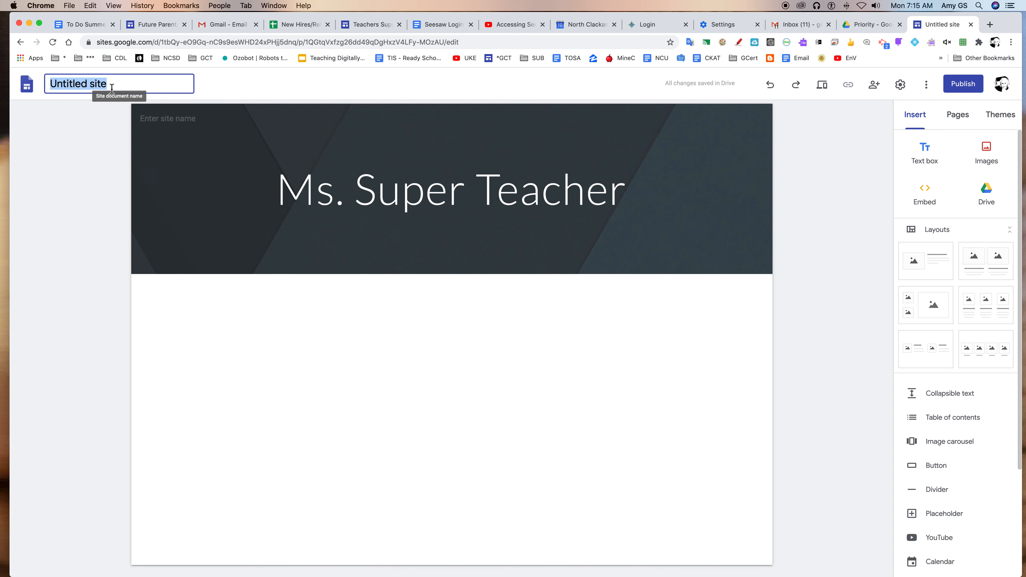
{"action": "type", "text": "Ms. Super SITE"}
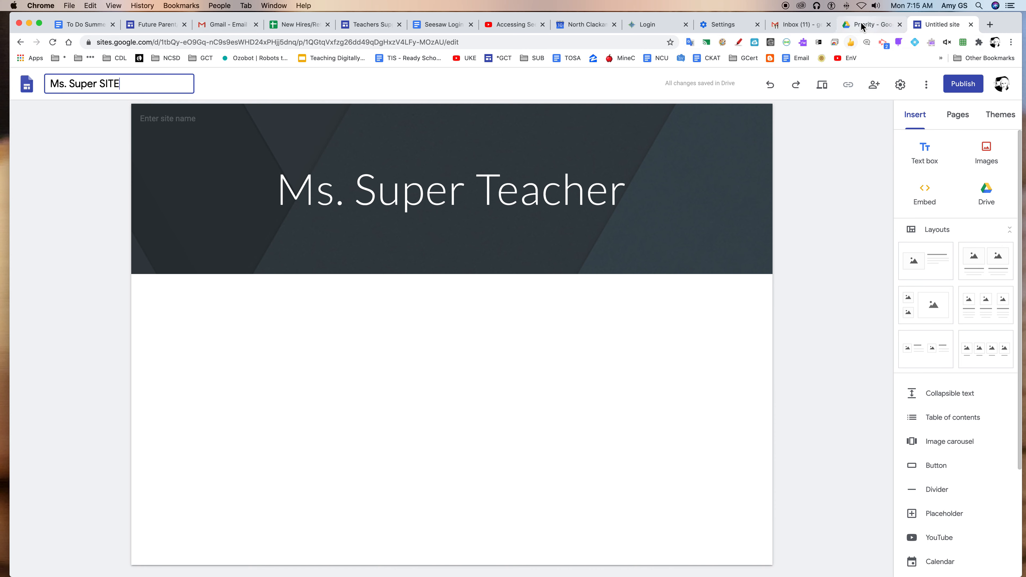
{"action": "left_click", "coordinate": [318, 133]}
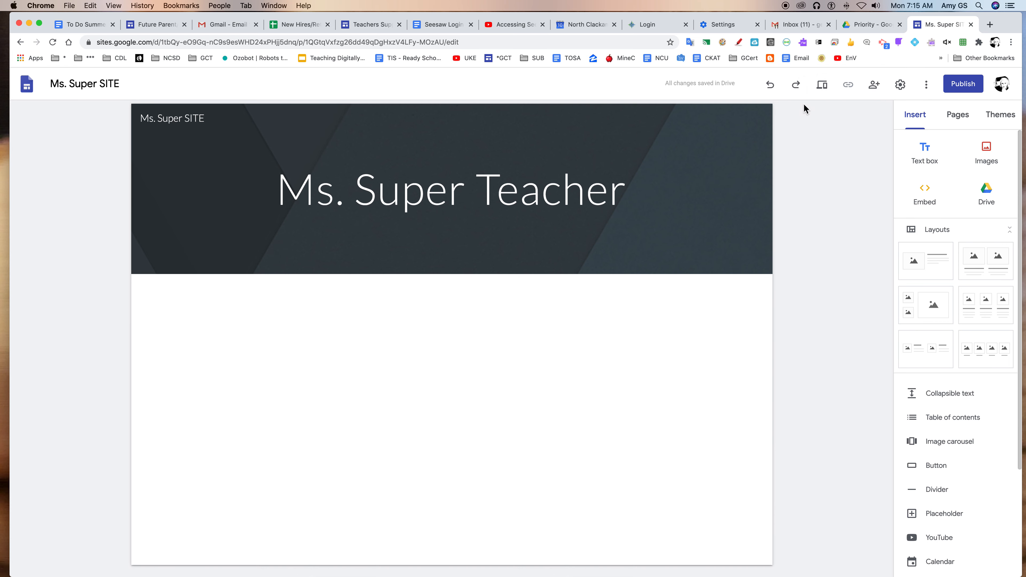
- Set the published site's link access to Public in the sharing settings, leaving the draft restricted
{"action": "left_click", "coordinate": [881, 93]}
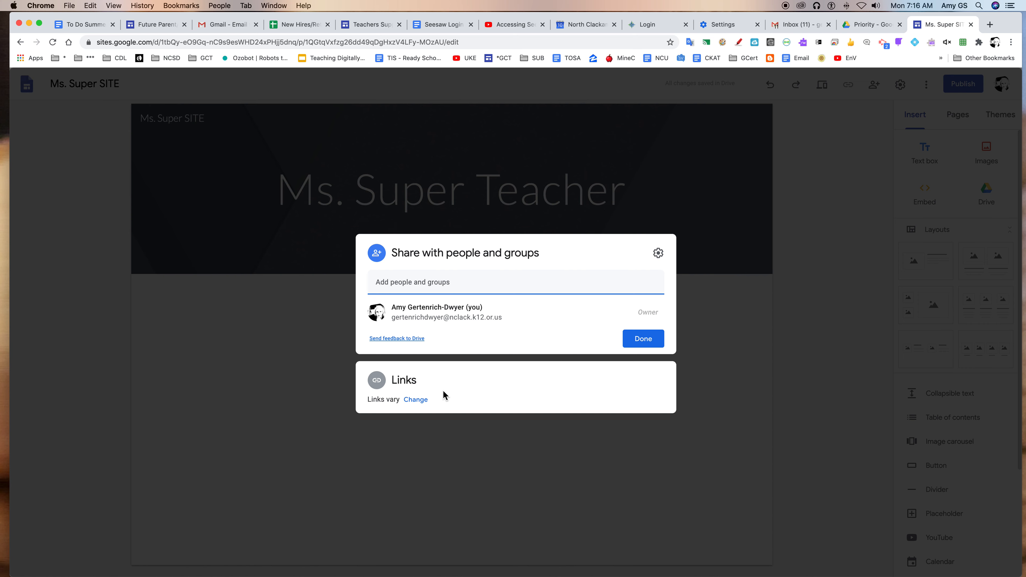
{"action": "left_click", "coordinate": [416, 400]}
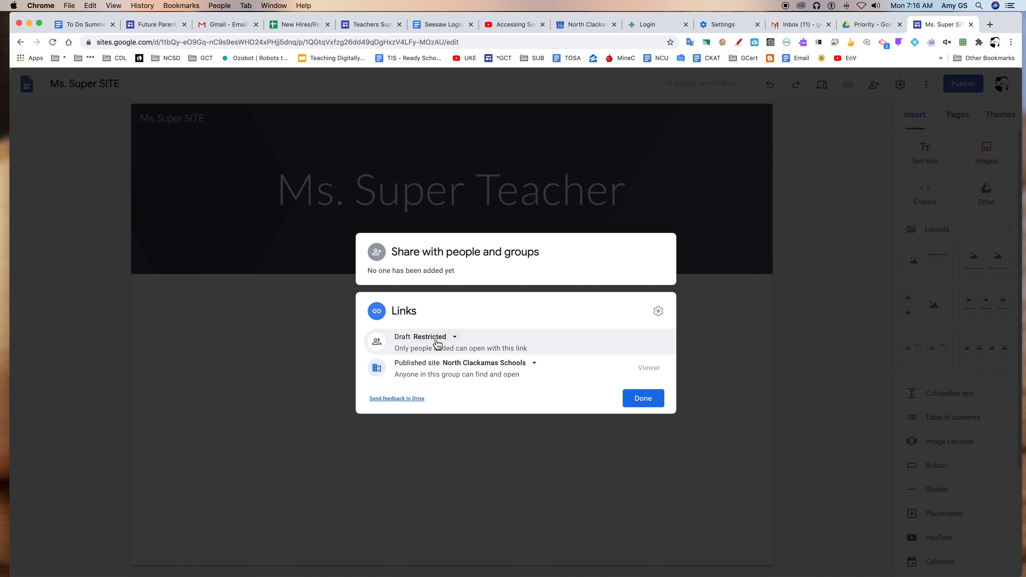
{"action": "left_click", "coordinate": [470, 371]}
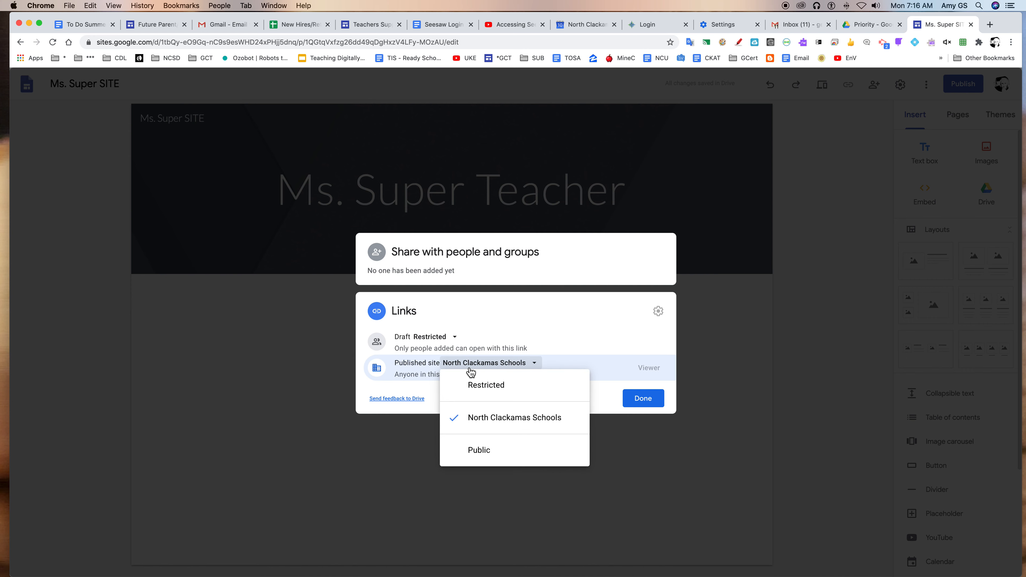
{"action": "left_click", "coordinate": [494, 454]}
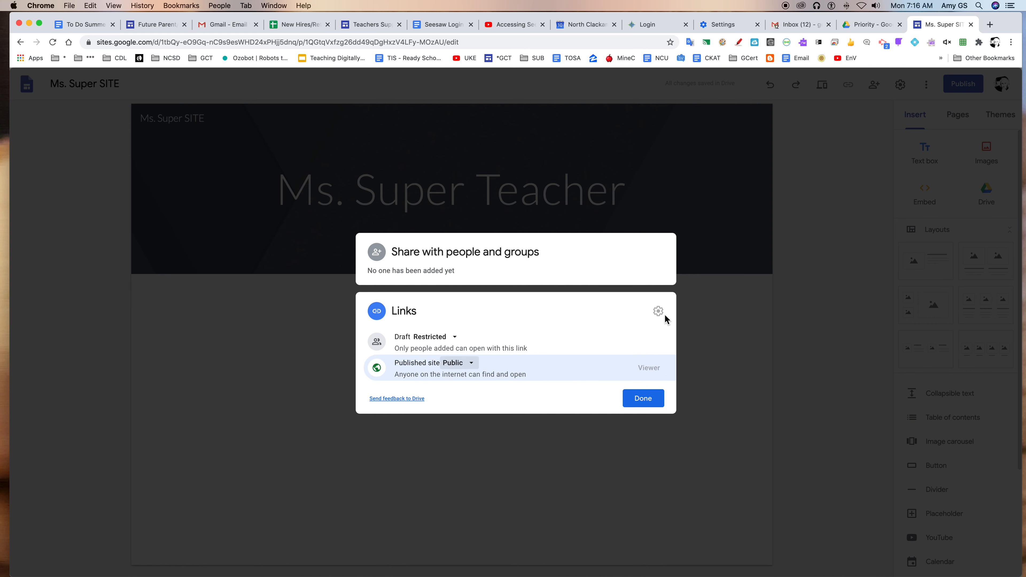
{"action": "left_click", "coordinate": [643, 400]}
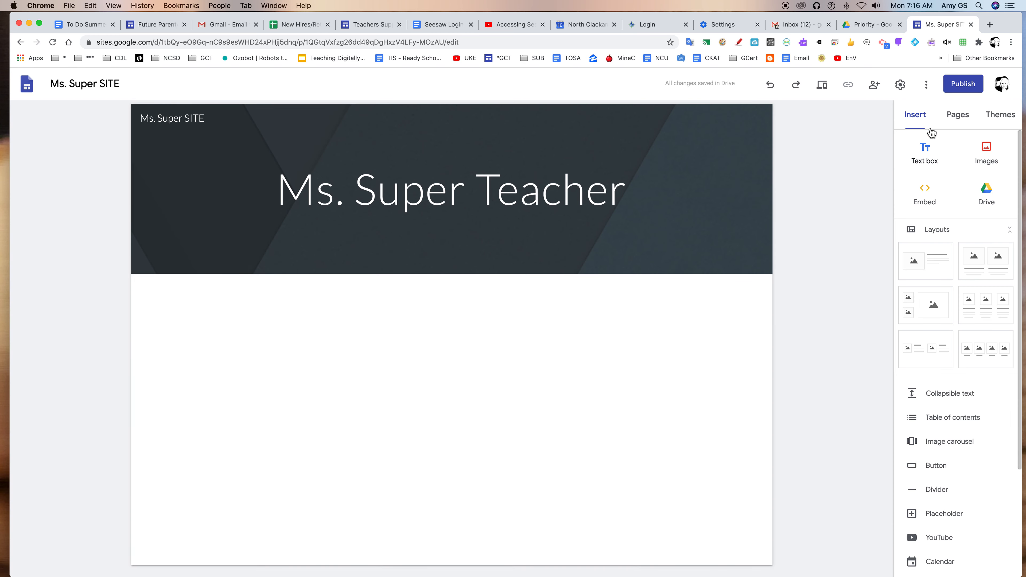
- Try adding a suggested contact as an editor of the site, view the available access roles, and remove the contact
{"action": "left_click", "coordinate": [874, 85]}
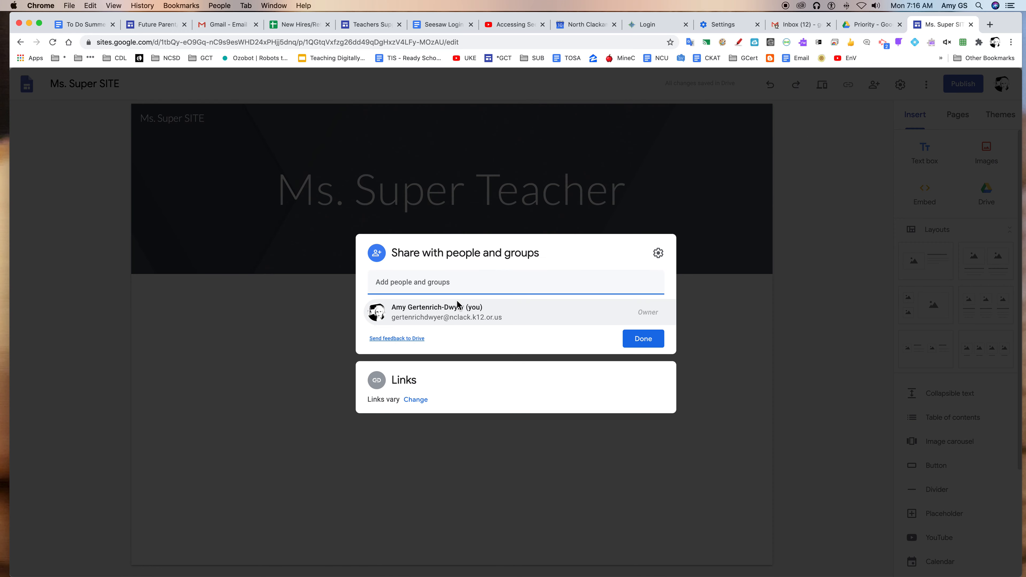
{"action": "left_click", "coordinate": [443, 285]}
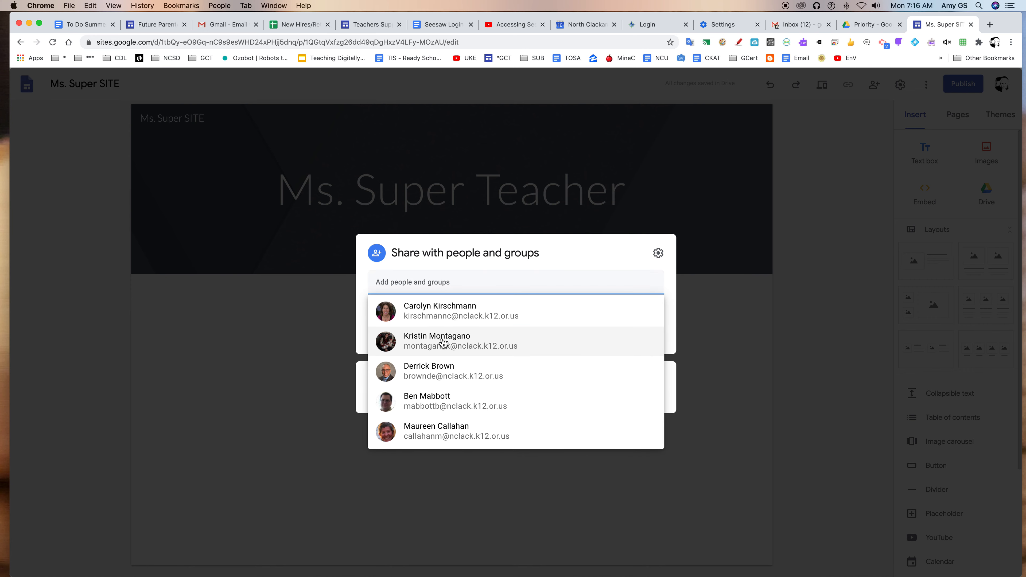
{"action": "left_click", "coordinate": [448, 309]}
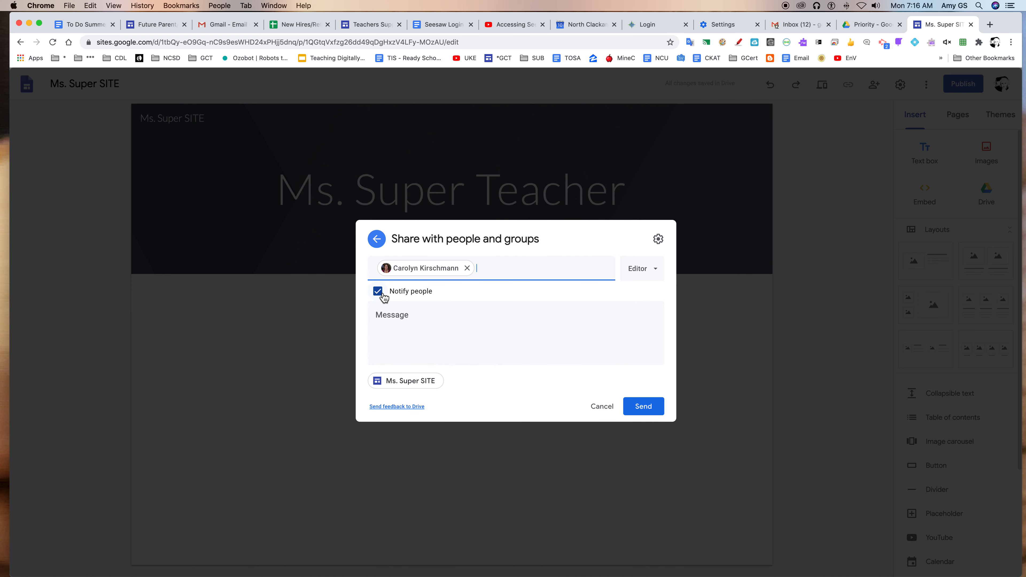
{"action": "left_click", "coordinate": [655, 277]}
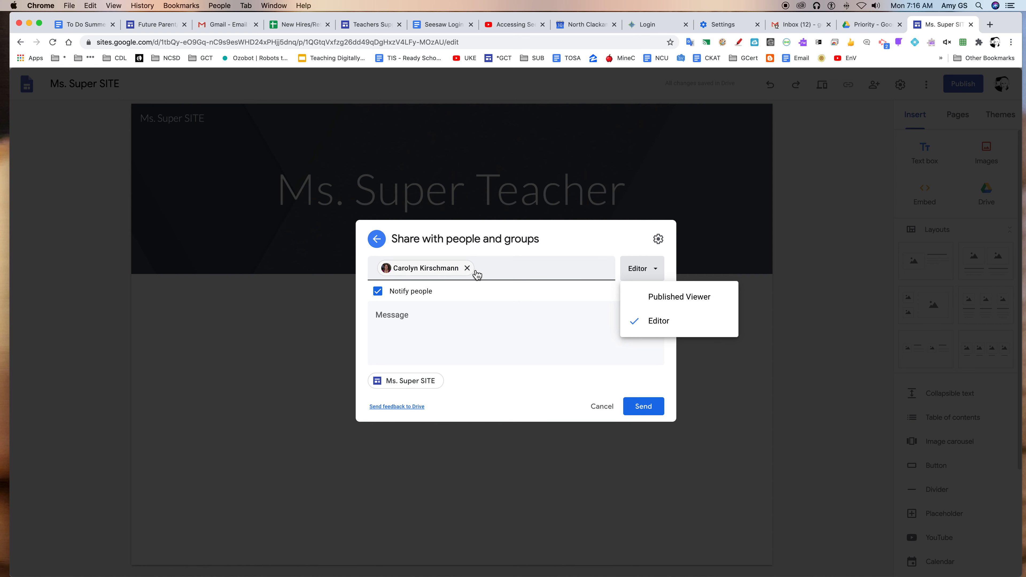
{"action": "left_click", "coordinate": [467, 268]}
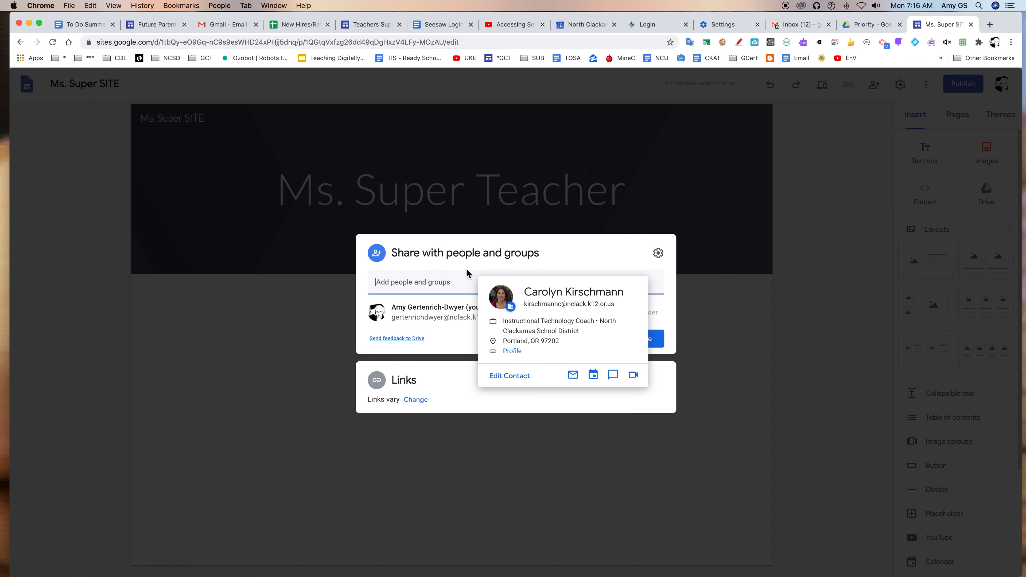
- Check the sharing option that lets editors publish, change permissions and add people, and close the sharing dialog
{"action": "left_click", "coordinate": [658, 253]}
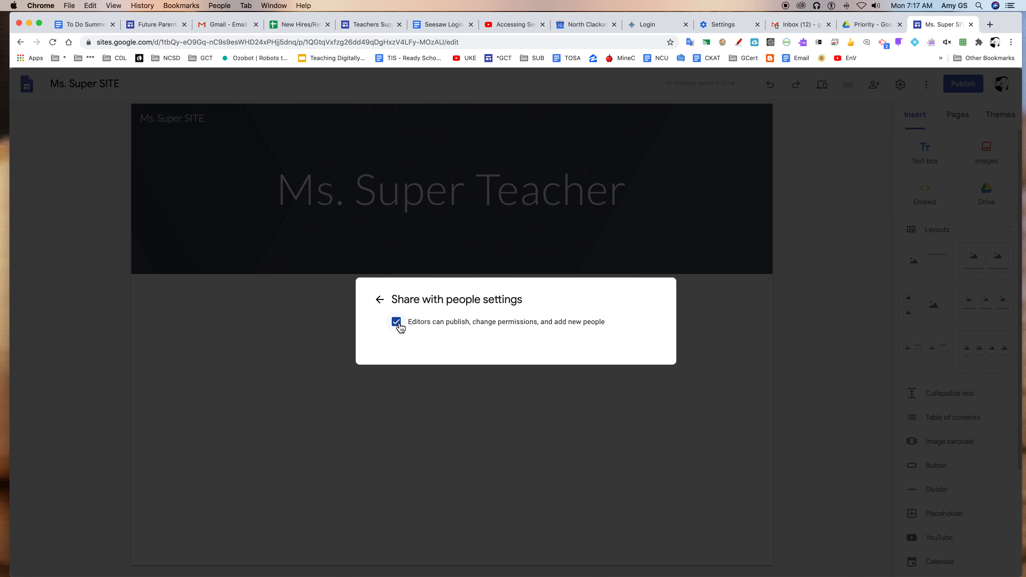
{"action": "left_click", "coordinate": [380, 300]}
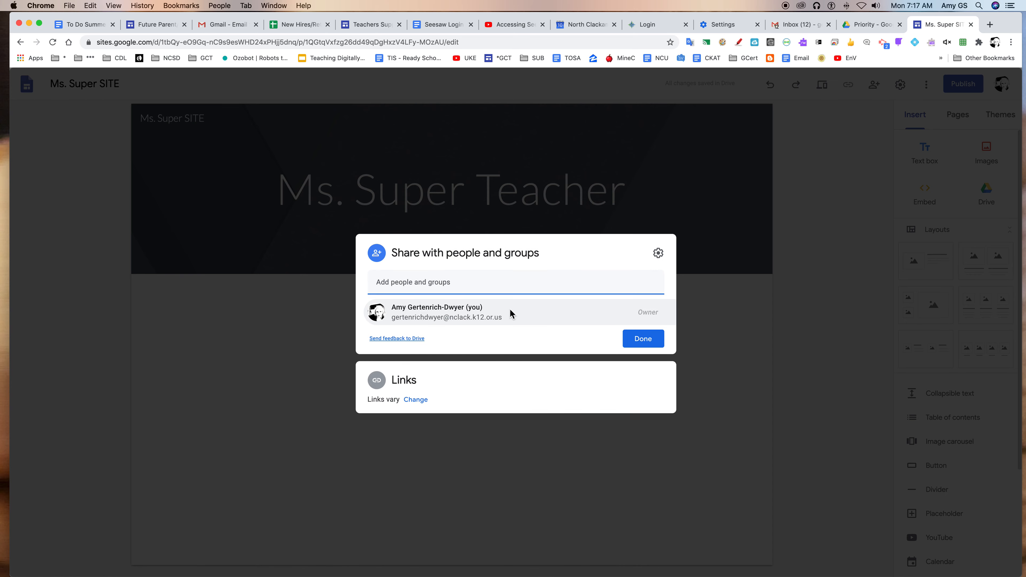
{"action": "left_click", "coordinate": [639, 343]}
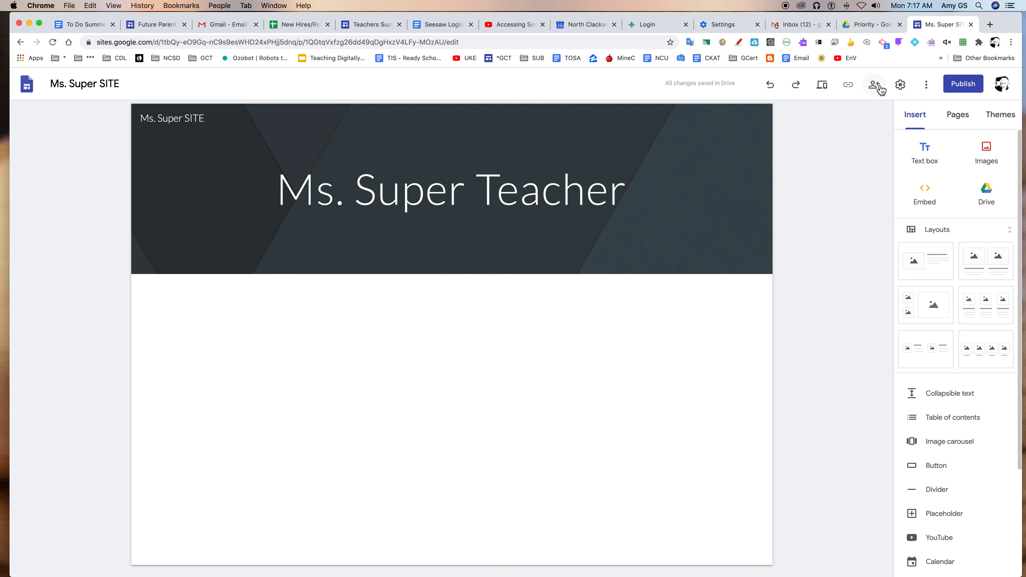
- Try the Side navigation mode in the site settings, and switch the mode back to Top
{"action": "left_click", "coordinate": [903, 85]}
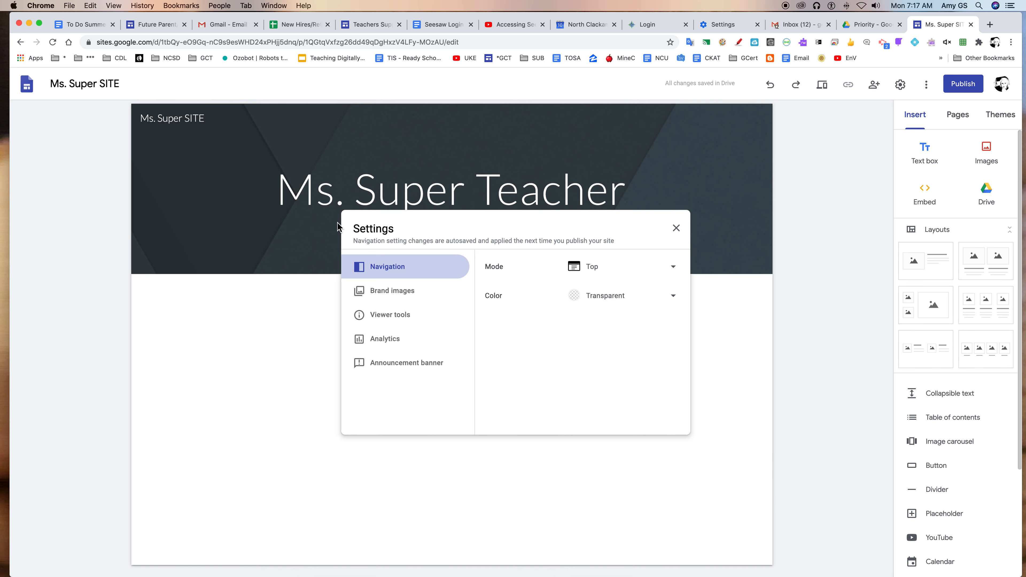
{"action": "left_click", "coordinate": [420, 269]}
{"action": "left_click", "coordinate": [674, 269]}
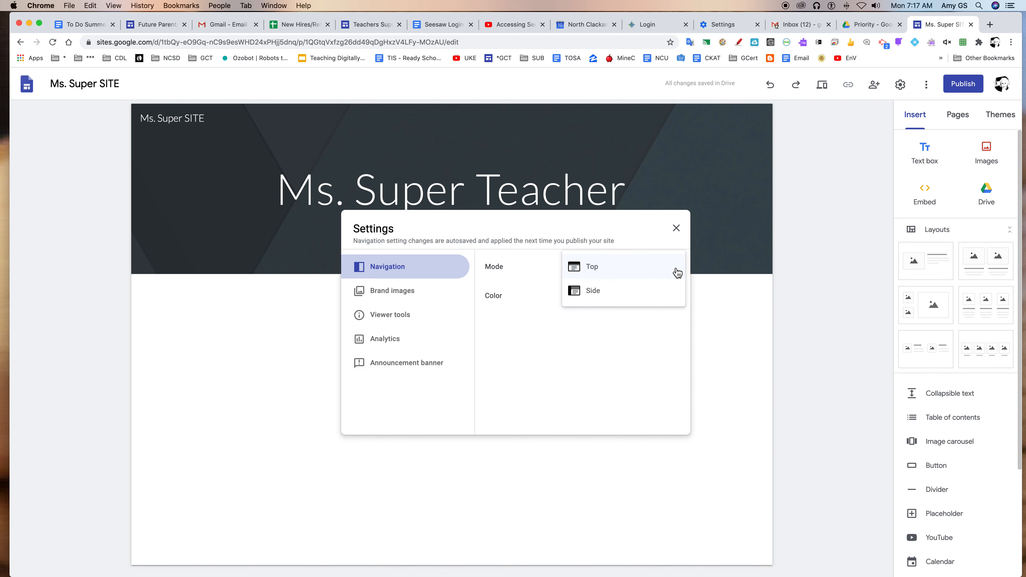
{"action": "left_click", "coordinate": [613, 296]}
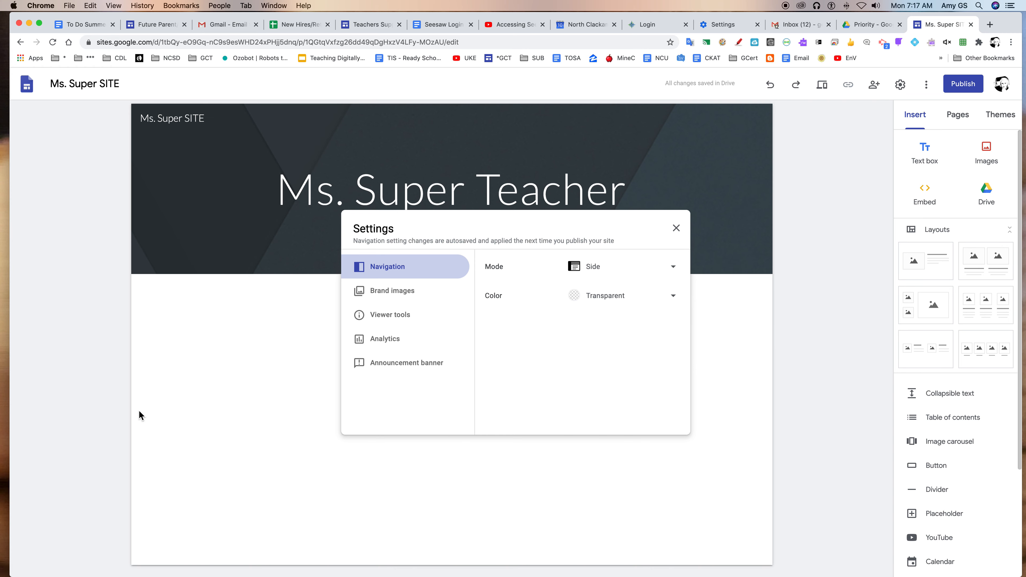
{"action": "left_click", "coordinate": [607, 275]}
{"action": "left_click", "coordinate": [604, 242]}
- Try White and Black as the navigation color, restore Transparent, and close the site settings
{"action": "left_click", "coordinate": [621, 299]}
{"action": "left_click", "coordinate": [614, 323]}
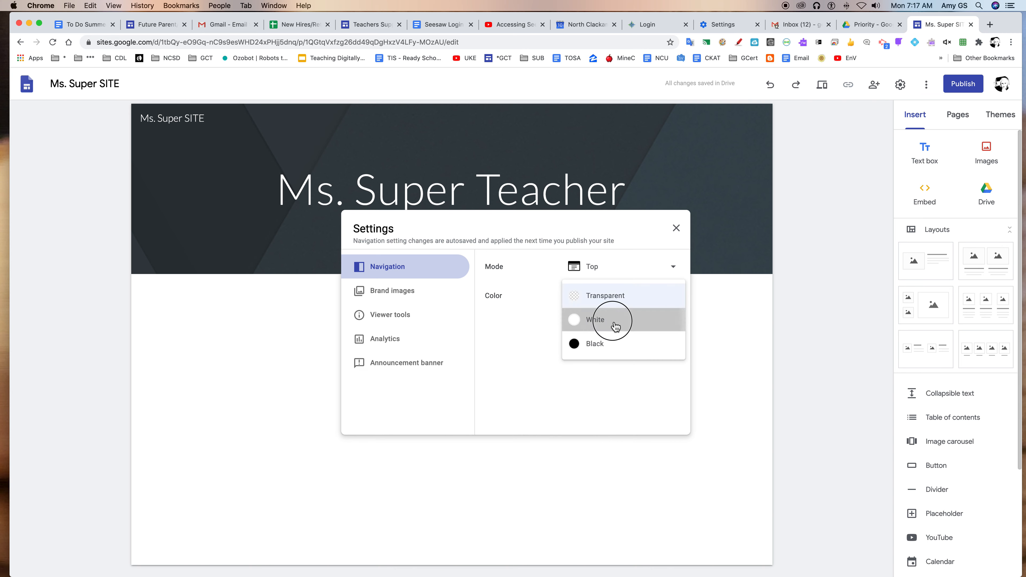
{"action": "left_click", "coordinate": [609, 300]}
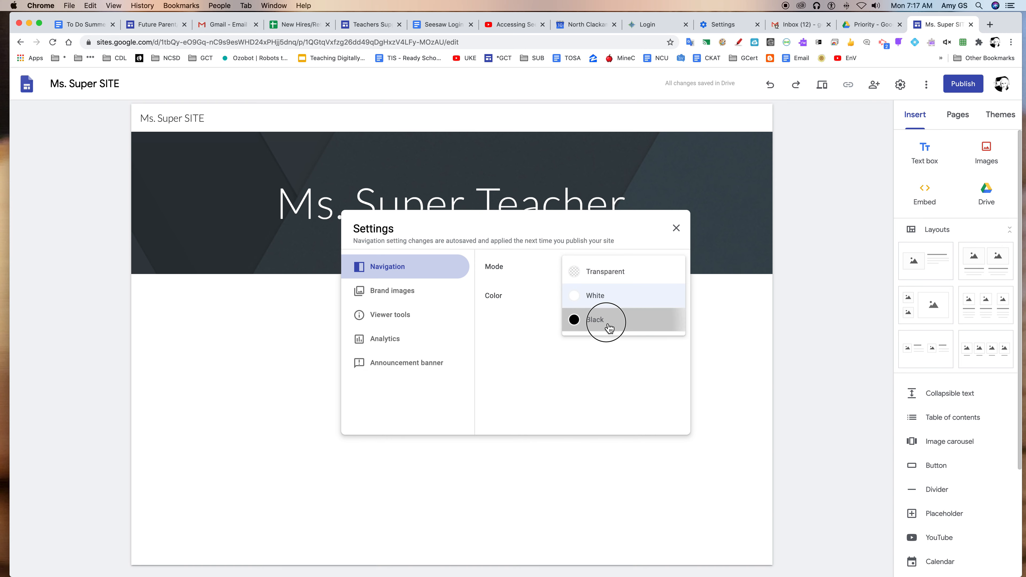
{"action": "left_click", "coordinate": [608, 323]}
{"action": "left_click", "coordinate": [607, 298]}
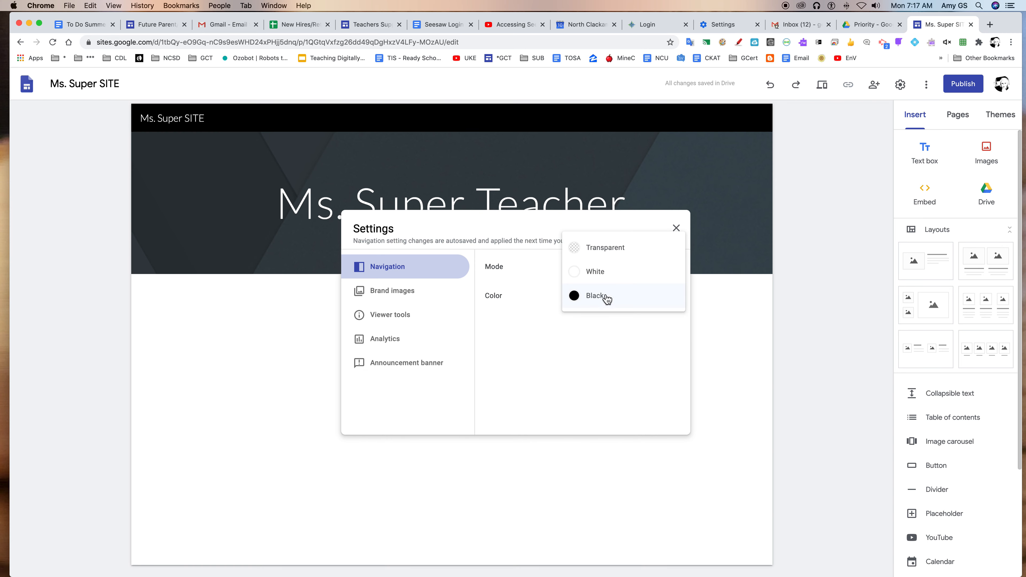
{"action": "left_click", "coordinate": [603, 254]}
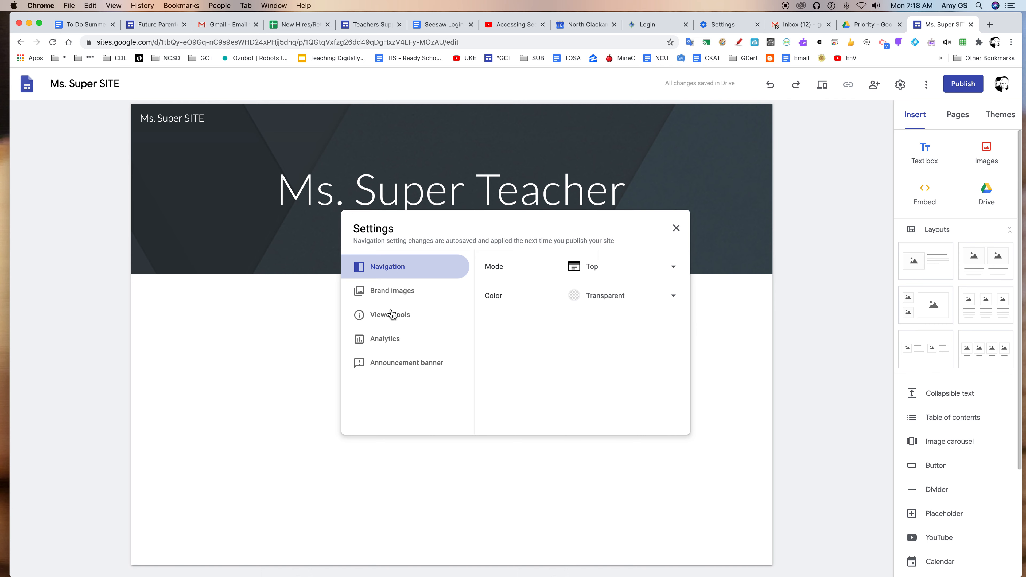
{"action": "left_click", "coordinate": [678, 229]}
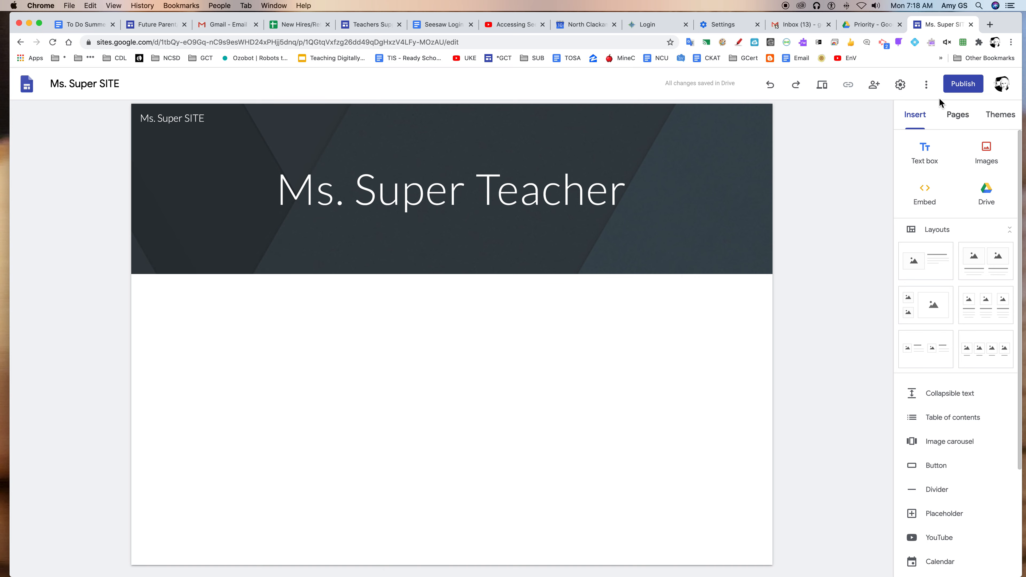
- Start publishing the site and replace the suggested web address with one made from the teacher's name
{"action": "left_click", "coordinate": [955, 87]}
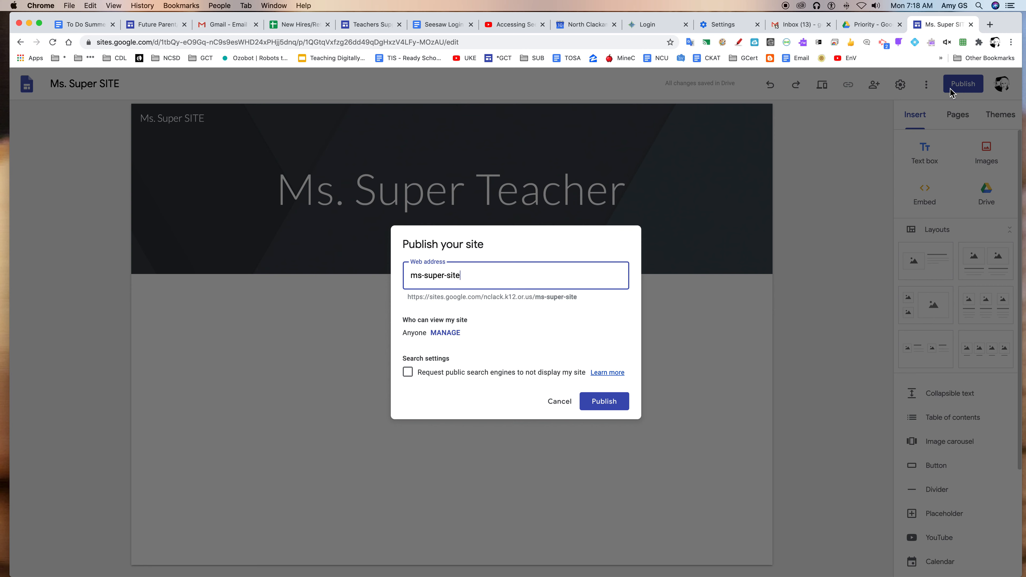
{"action": "left_click_drag", "start_coordinate": [469, 279], "coordinate": [406, 279]}
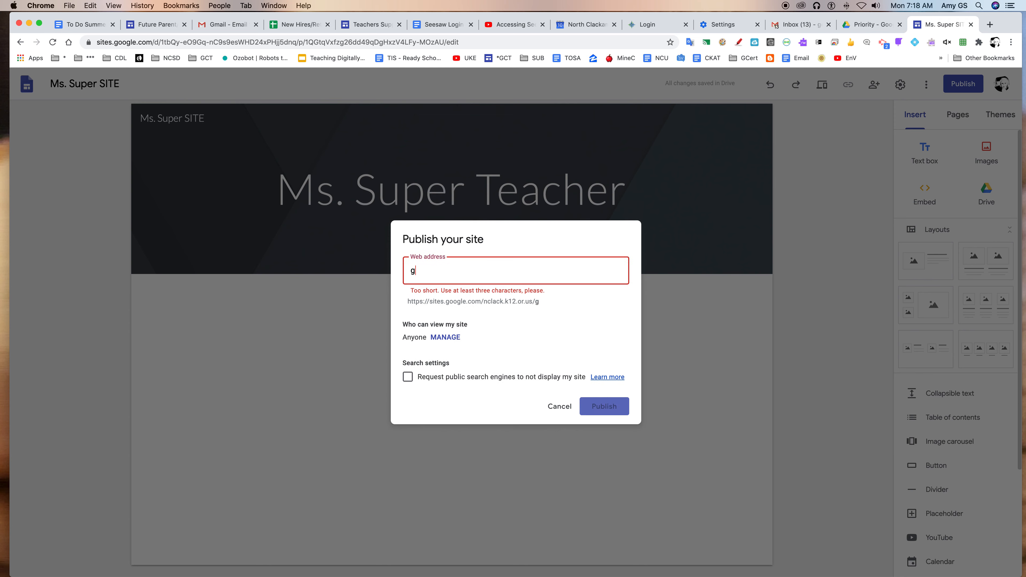
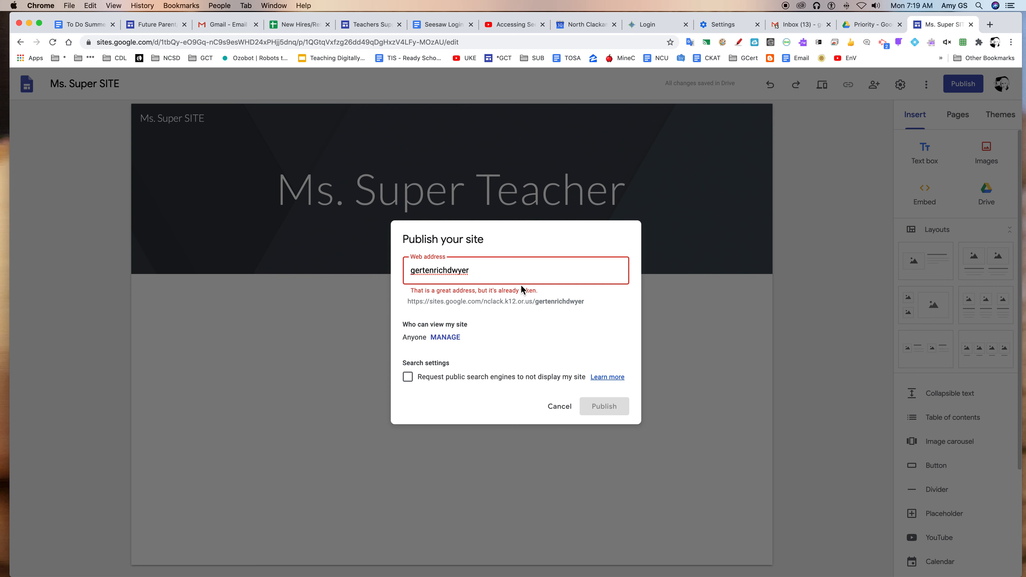
- Append 234 to the web address and publish the site
{"action": "type", "text": "234"}
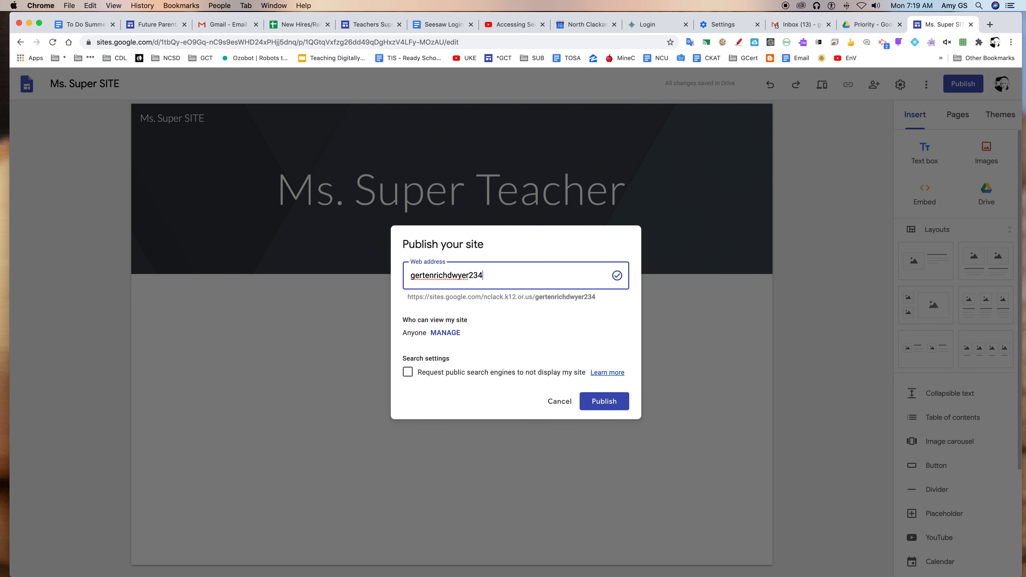
{"action": "left_click_drag", "start_coordinate": [470, 279], "coordinate": [490, 277]}
{"action": "left_click", "coordinate": [606, 400]}
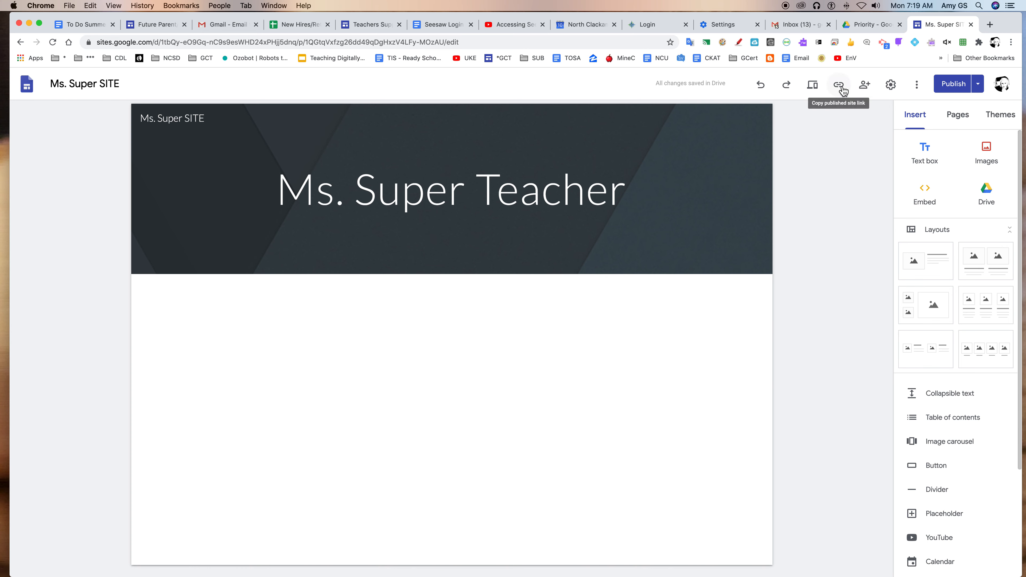
- Show the site's page list with Home selected, and copy the published site link
{"action": "left_click", "coordinate": [958, 117]}
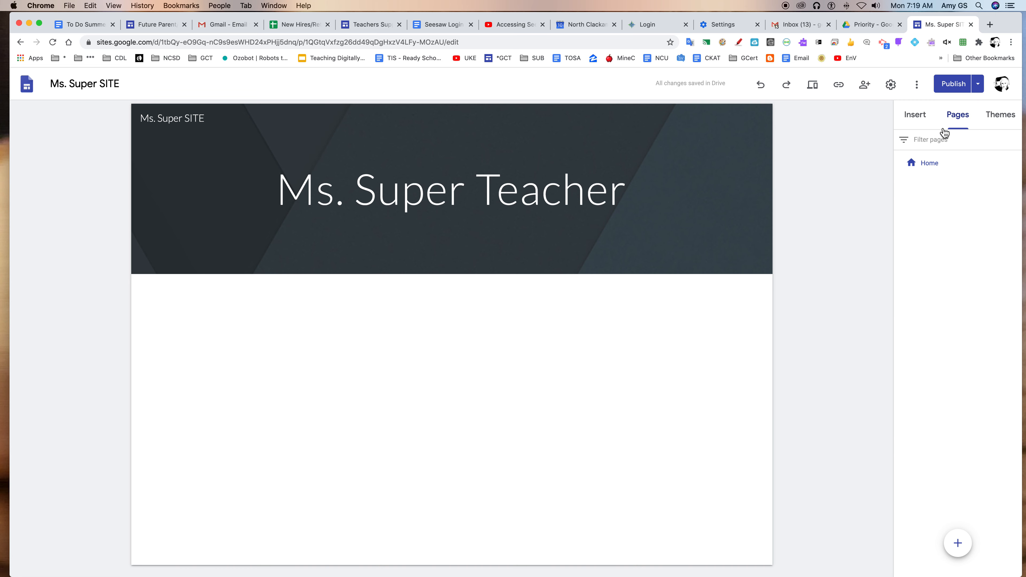
{"action": "left_click", "coordinate": [936, 164]}
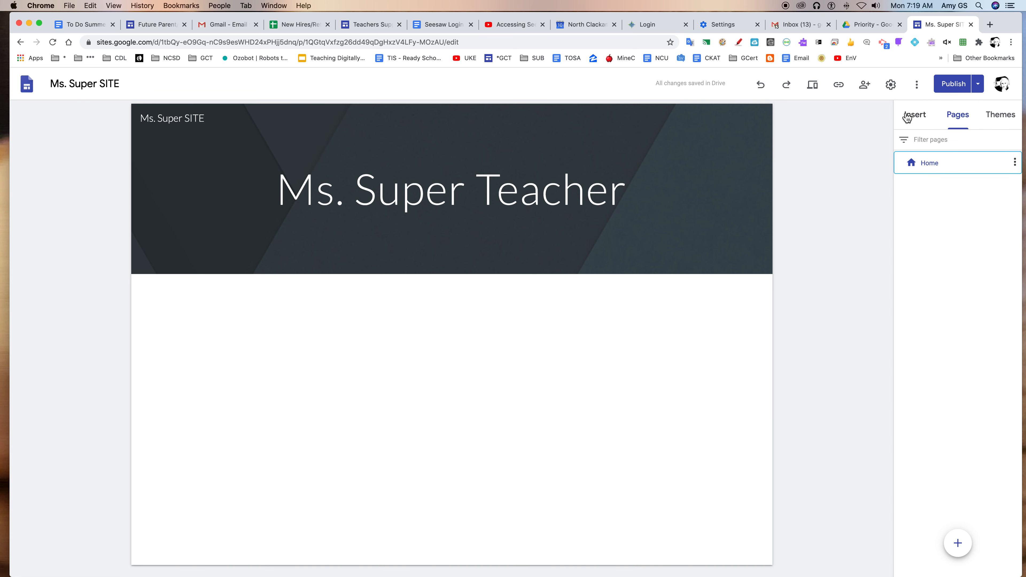
{"action": "left_click", "coordinate": [844, 93]}
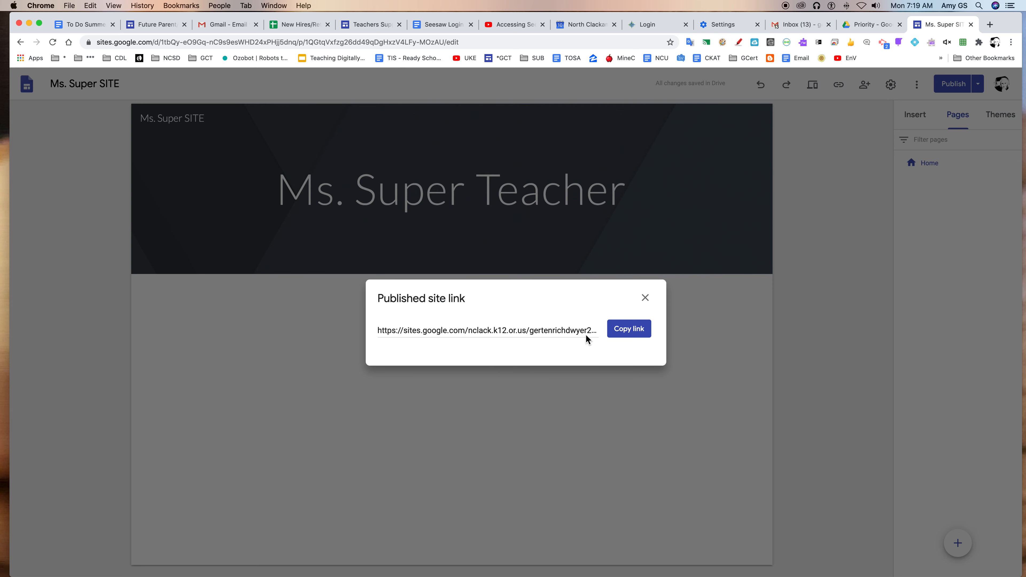
{"action": "left_click", "coordinate": [626, 330]}
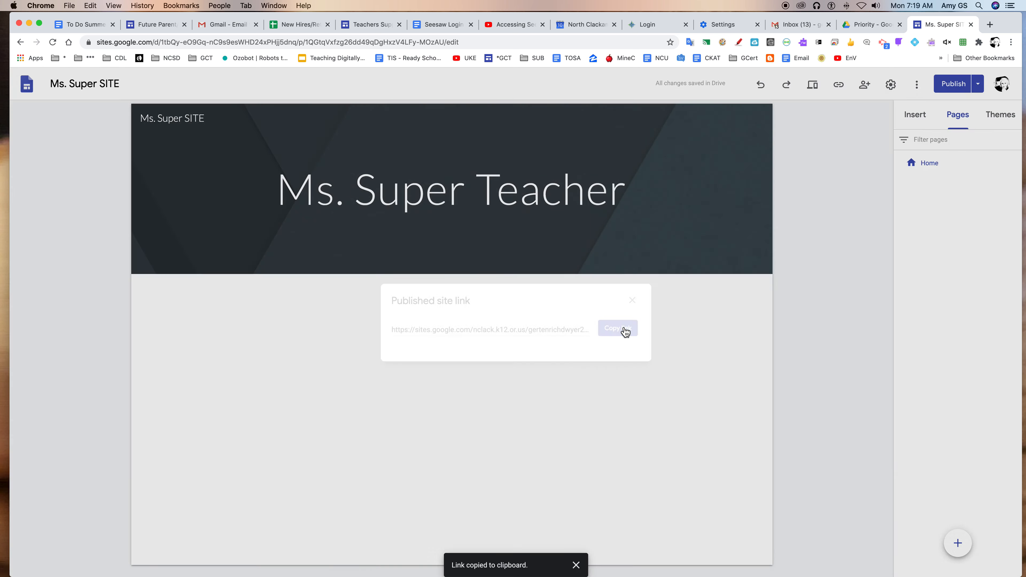